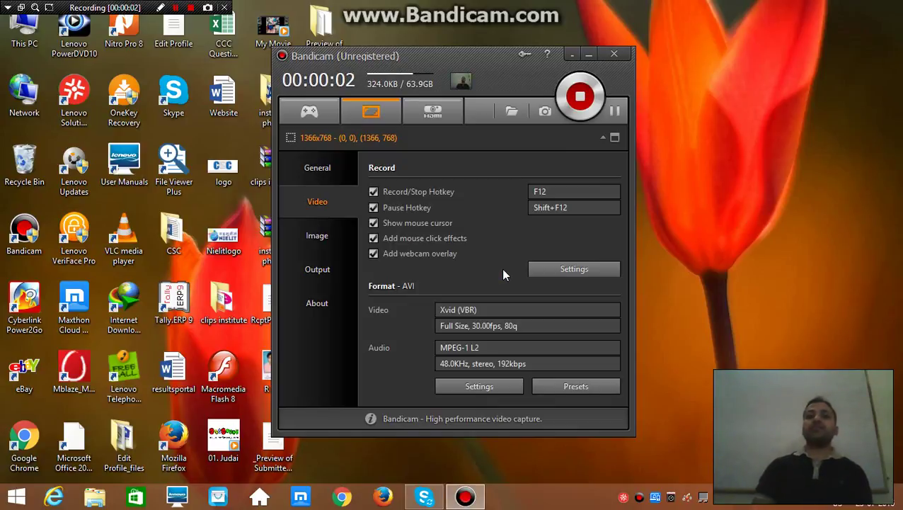
Minimise Bandicam and hide its recording toolbar so the desktop shows while recording continues
left_click(583, 55)
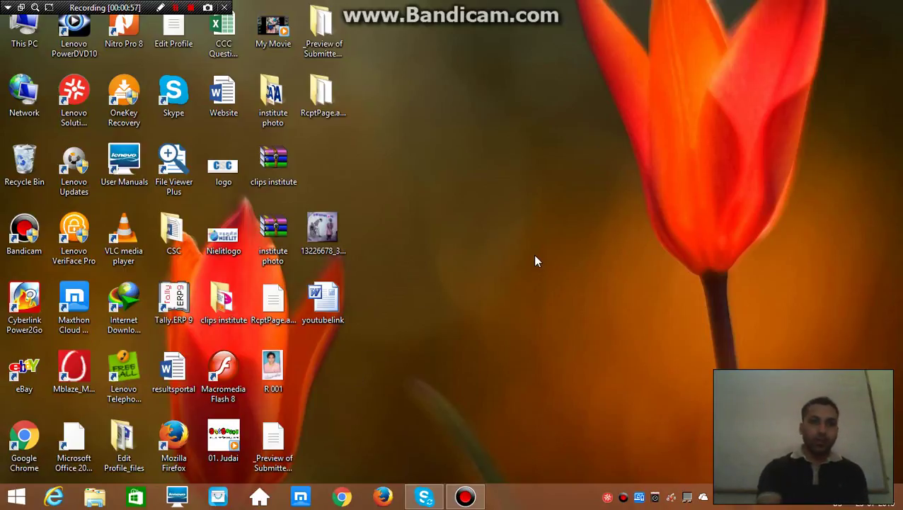
left_click(7, 8)
left_click(14, 21)
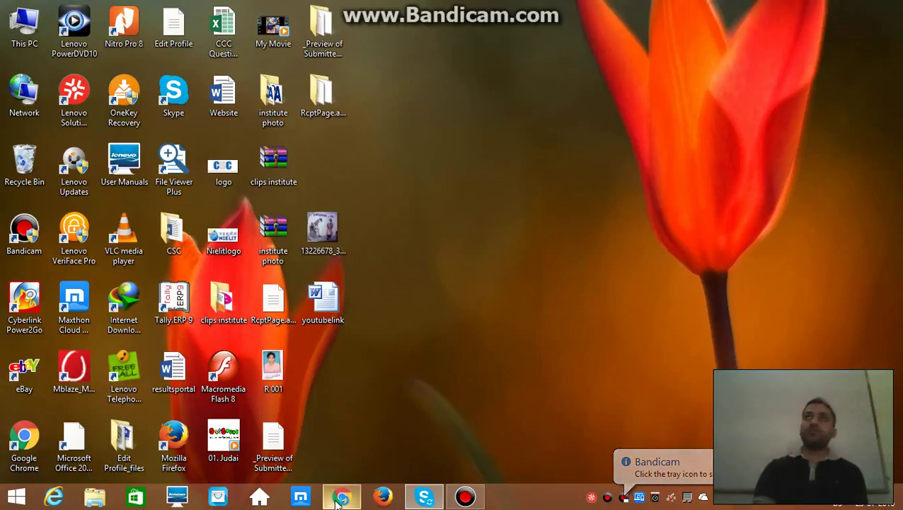
left_click(337, 499)
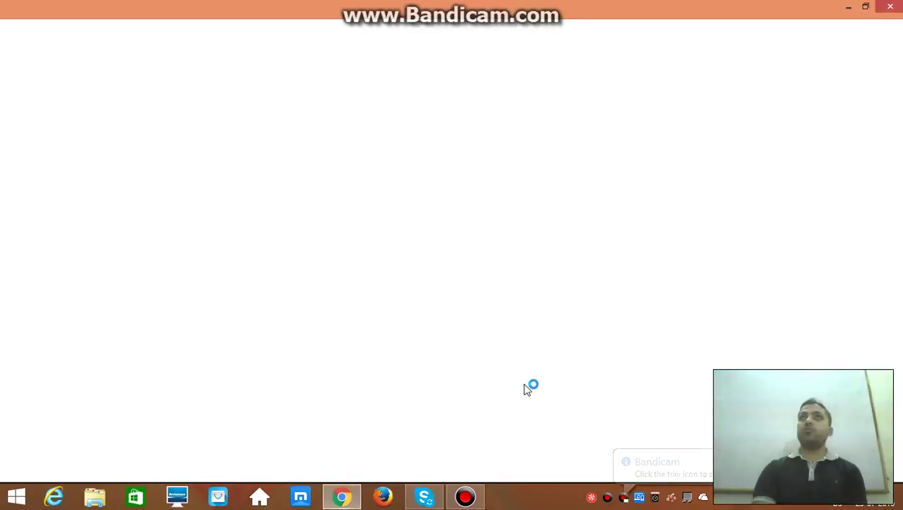
left_click(411, 32)
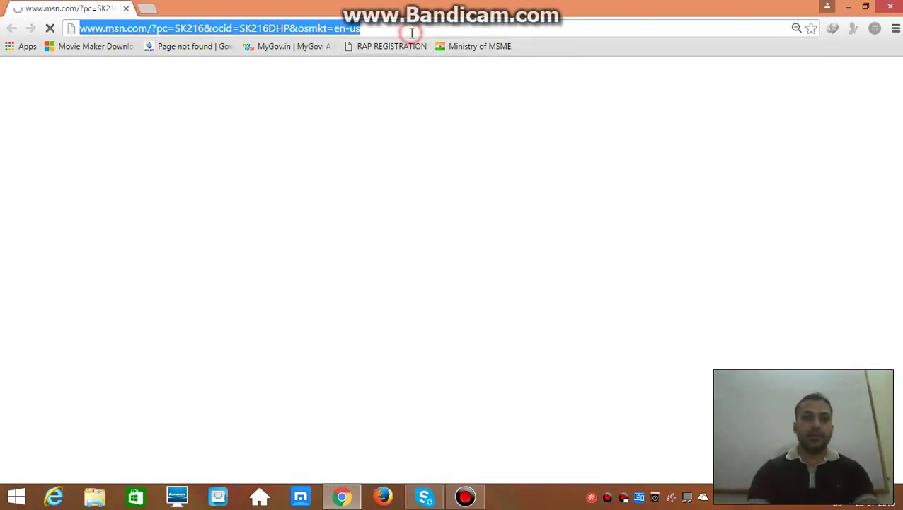
type("www")
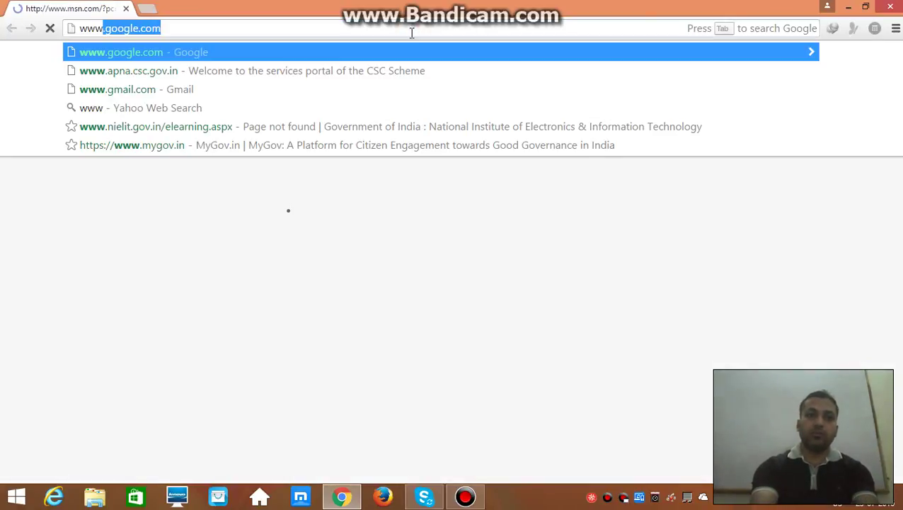
type(".za")
key("BackSpace")
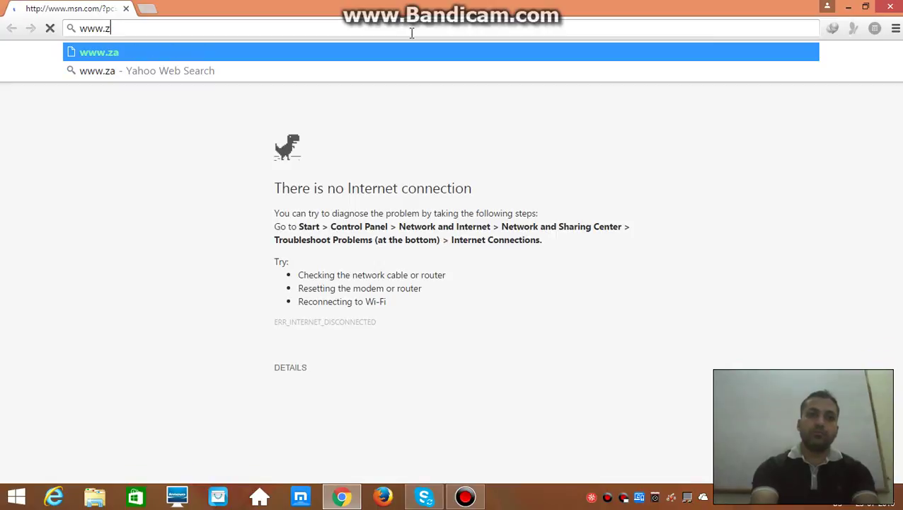
type("amzar")
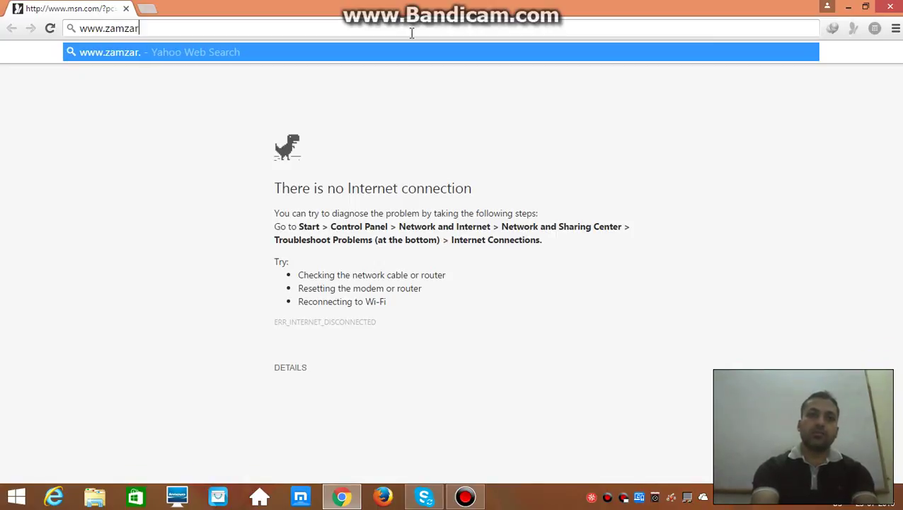
type(".com")
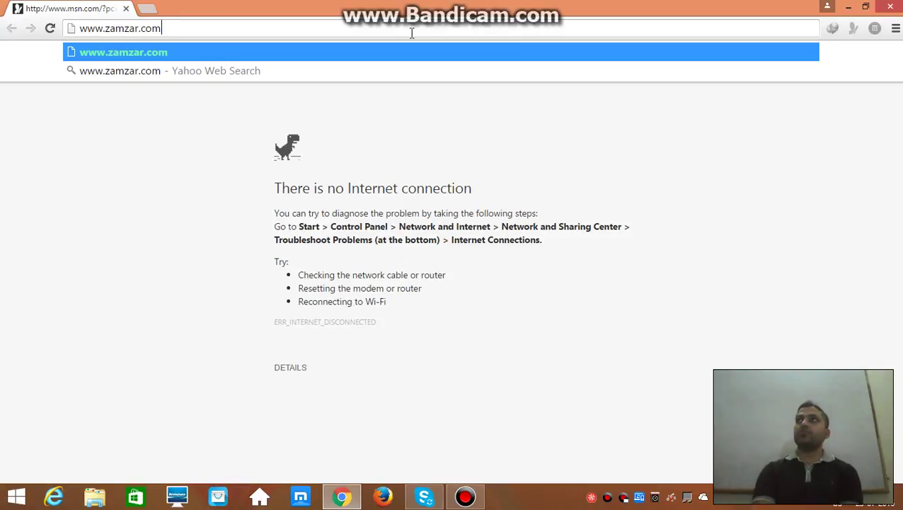
key("Return")
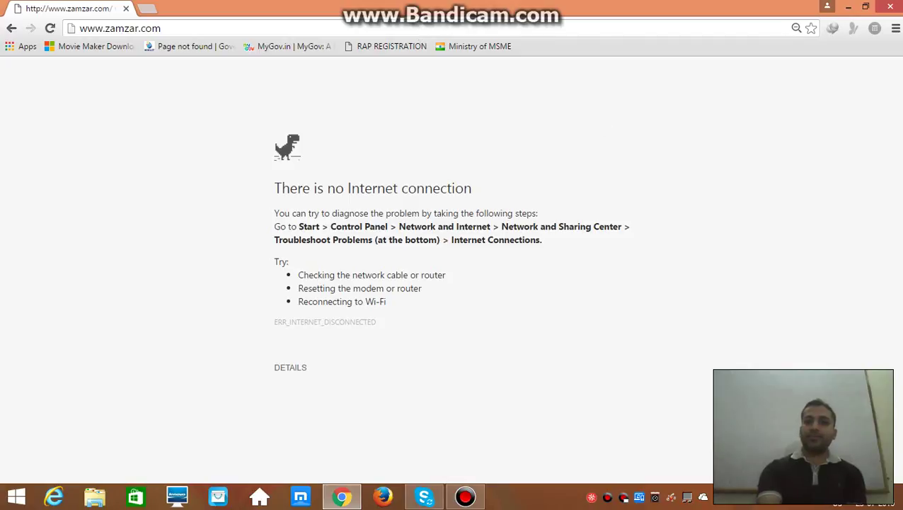
Connect to the DICA Knowledge Solutions Wi-Fi network, then return to Chrome's Zamzar address
left_click(771, 495)
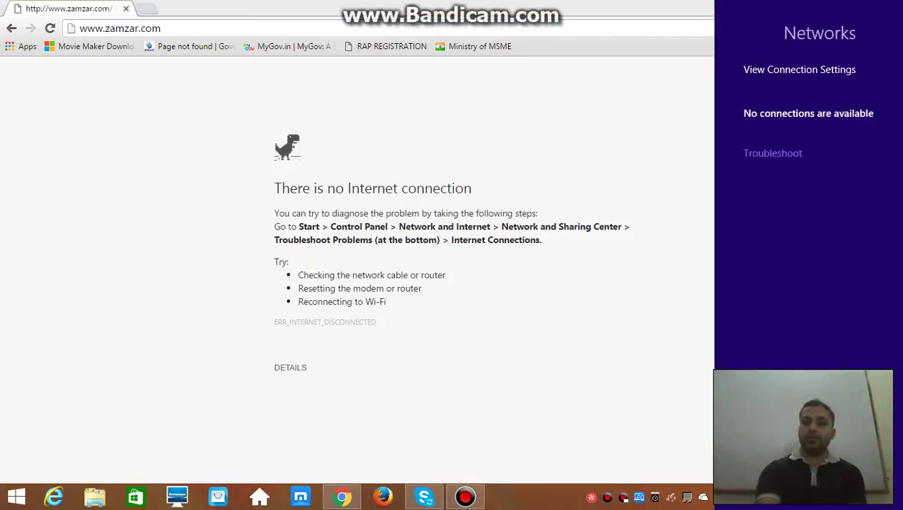
left_click(821, 239)
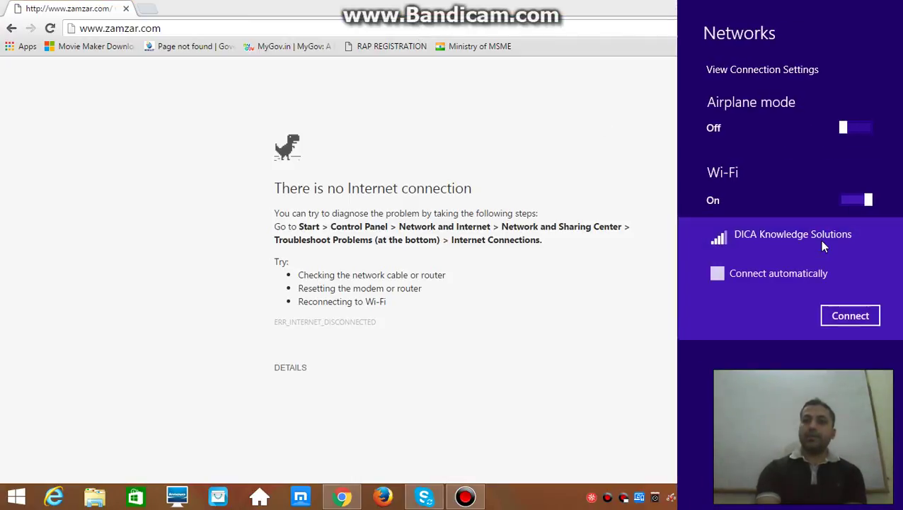
left_click(848, 316)
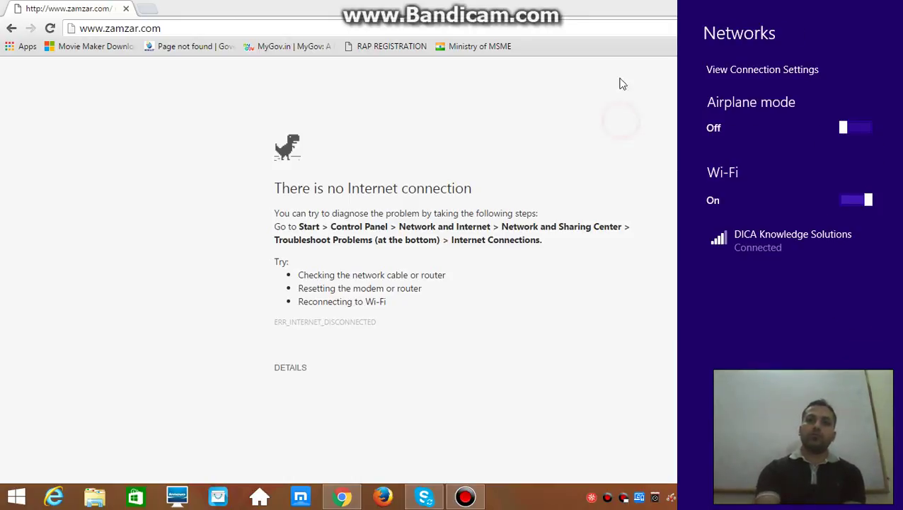
left_click(605, 30)
left_click(607, 30)
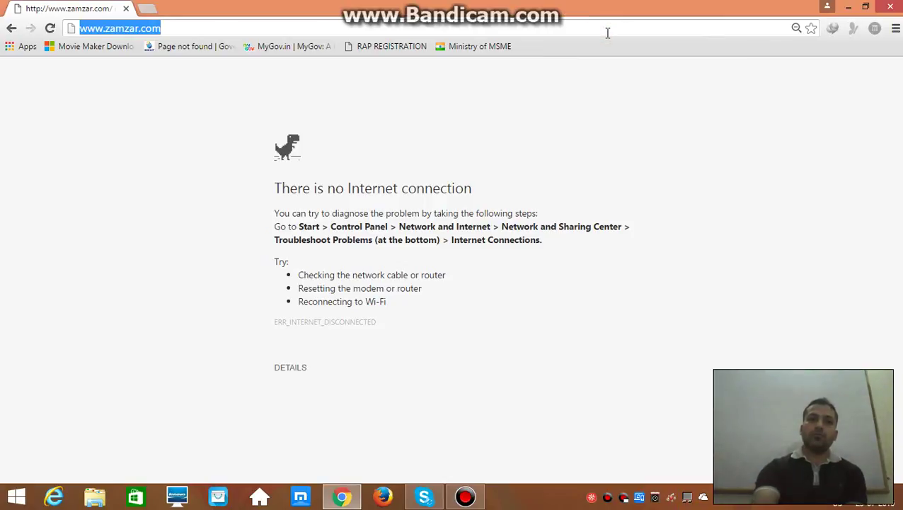
Reload zamzar.com now that Wi-Fi works, then show the desktop with Windows+D
key("Return")
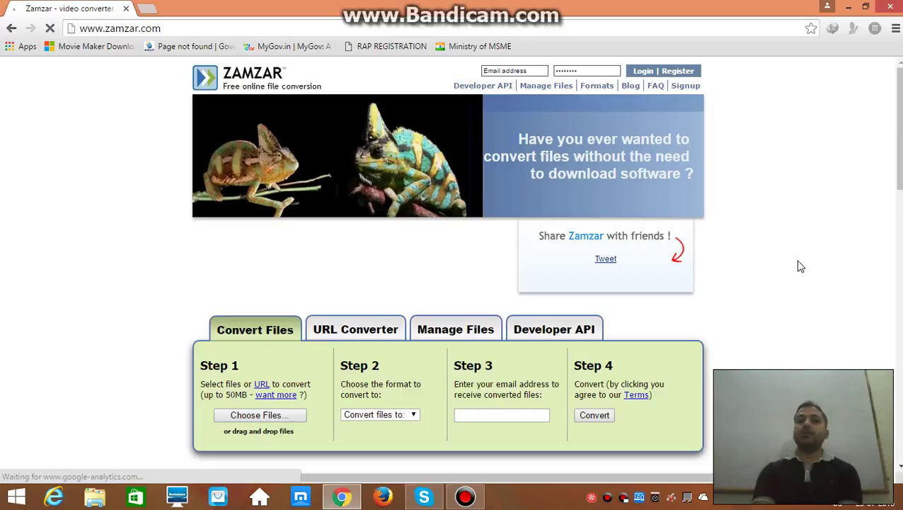
key("super+d")
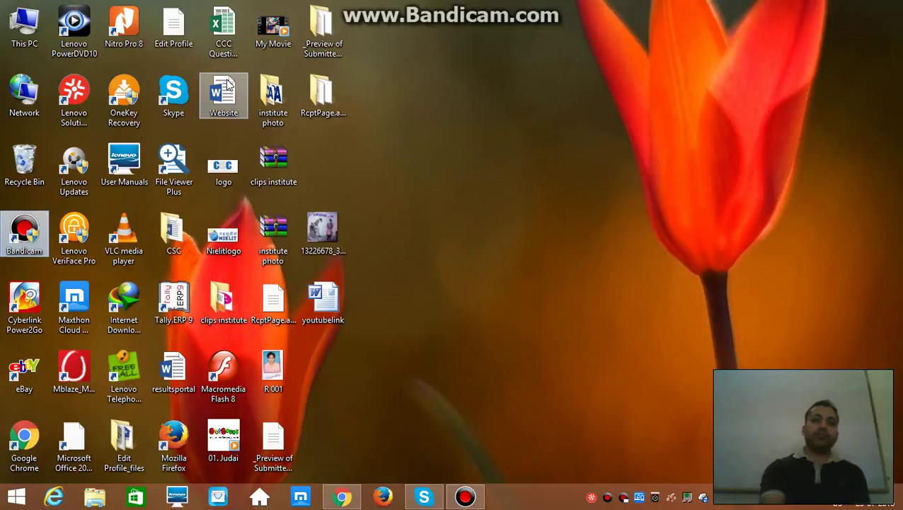
left_click(238, 41)
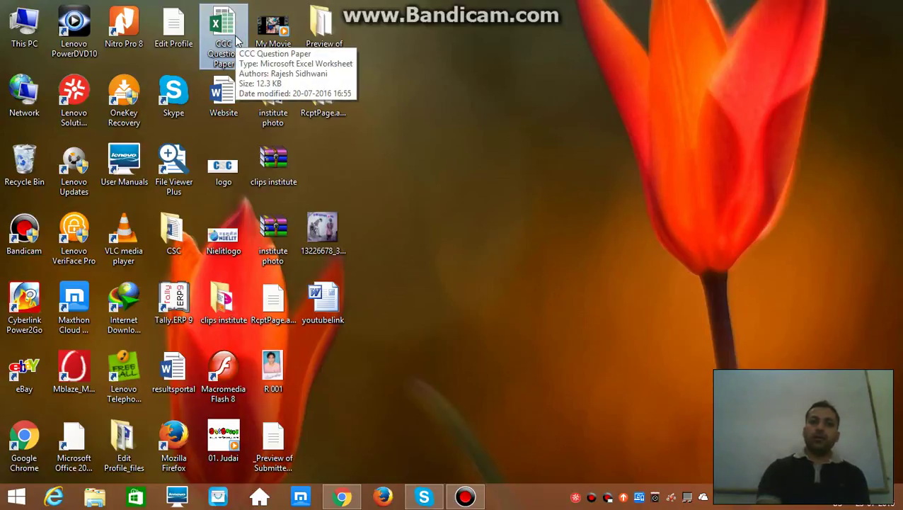
double_click(237, 41)
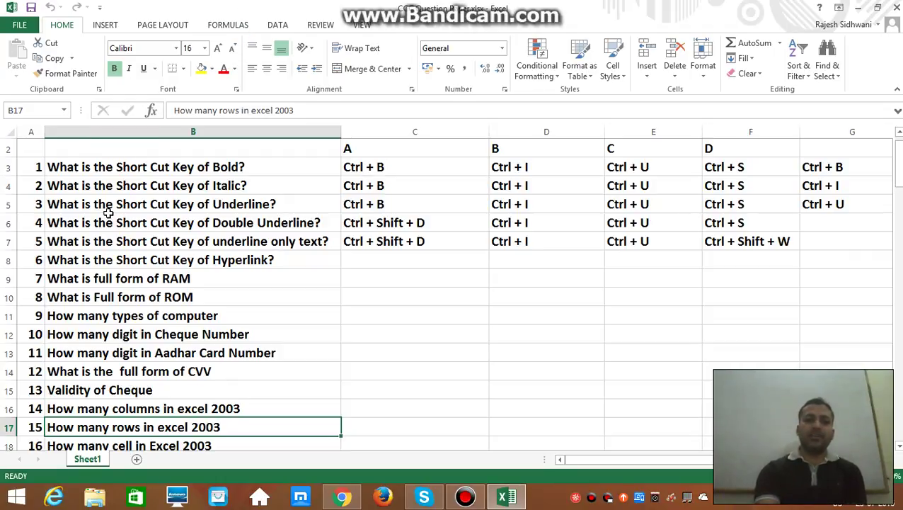
left_click(107, 317)
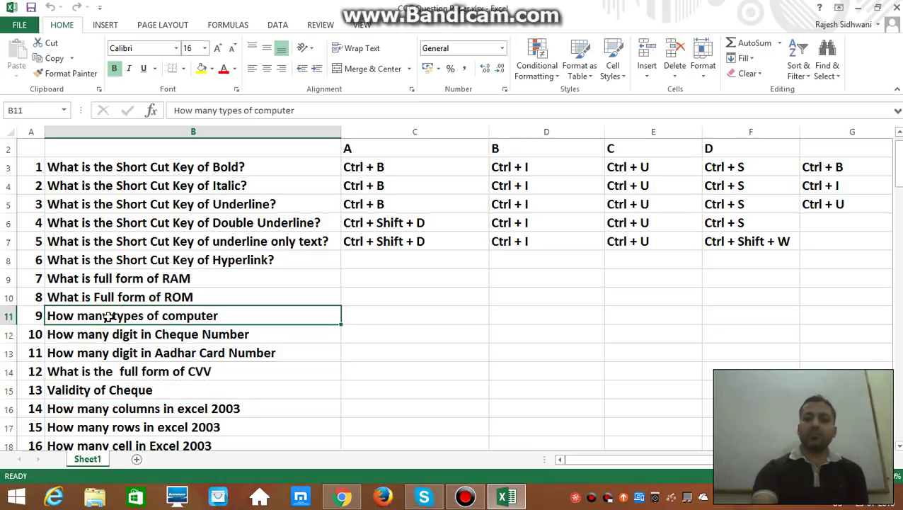
key("Delete")
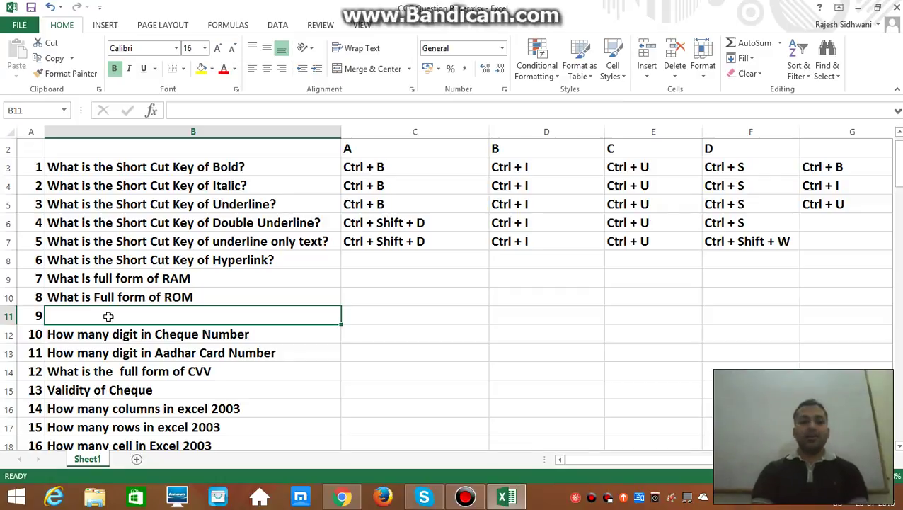
type("How many types of computer")
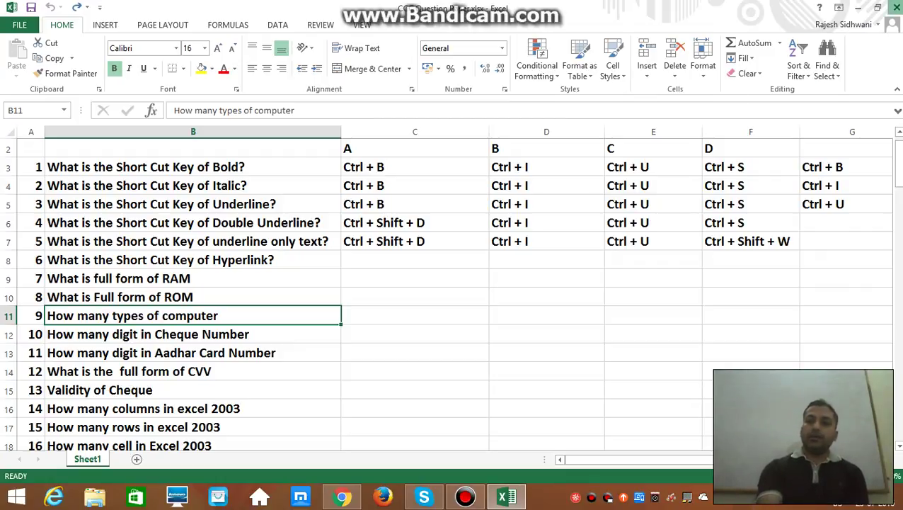
left_click(893, 8)
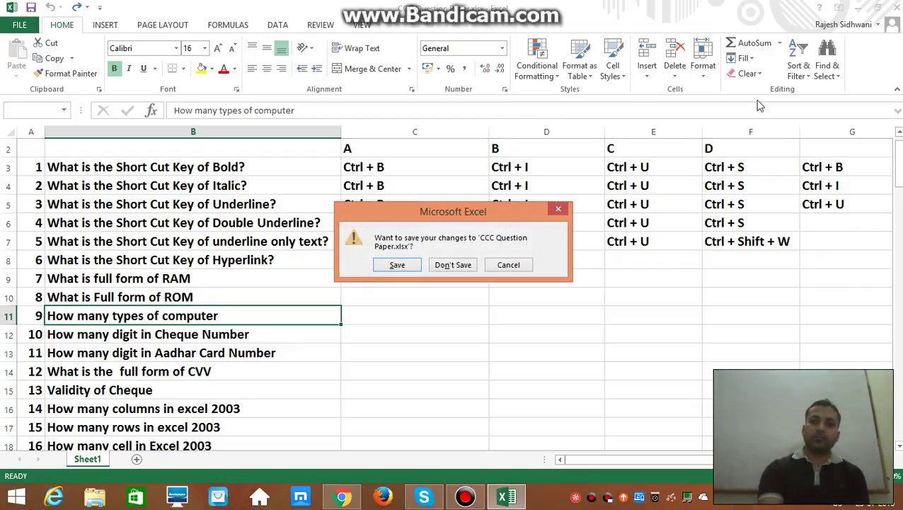
left_click(433, 266)
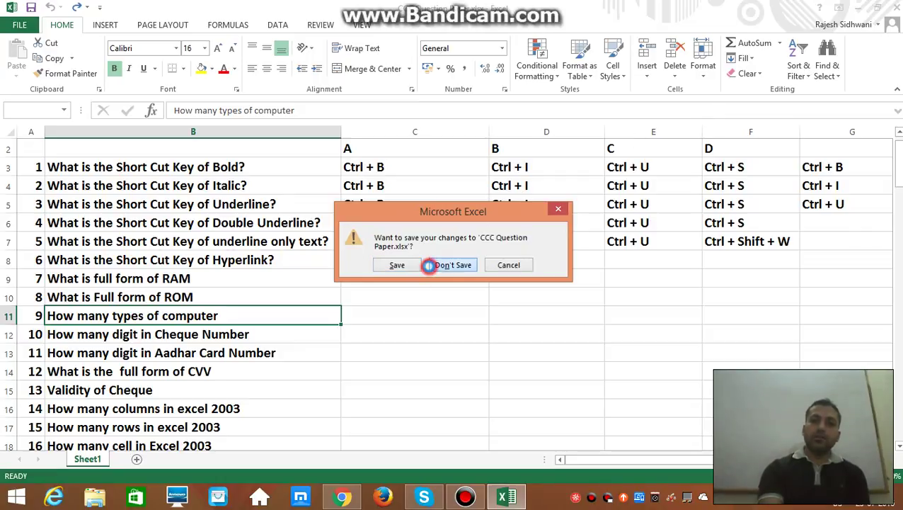
Pick CCC Question Paper.xlsx from the Desktop as Zamzar's file to convert
left_click(354, 488)
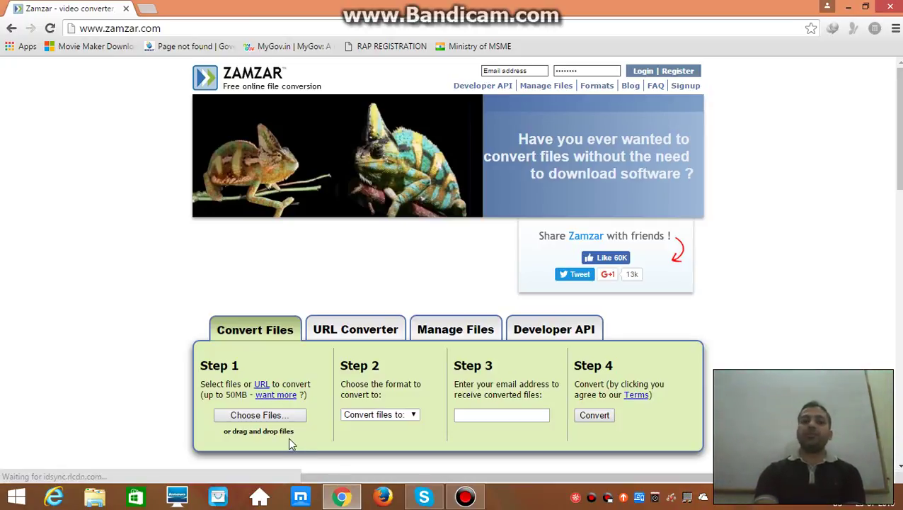
left_click(282, 413)
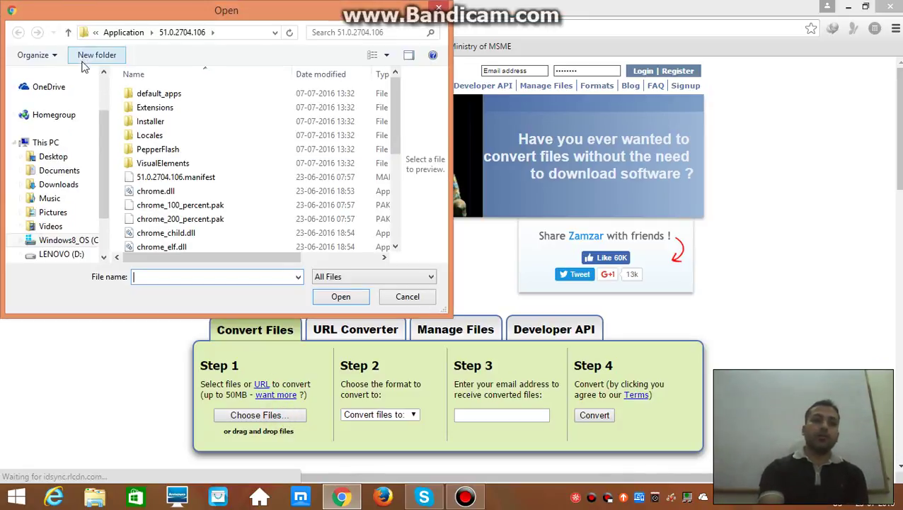
scroll(106, 89, "up", 2)
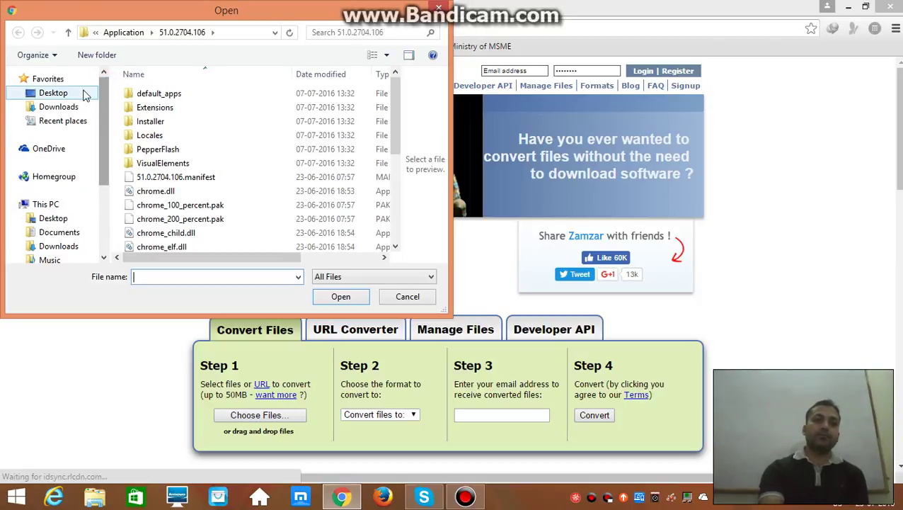
left_click(77, 94)
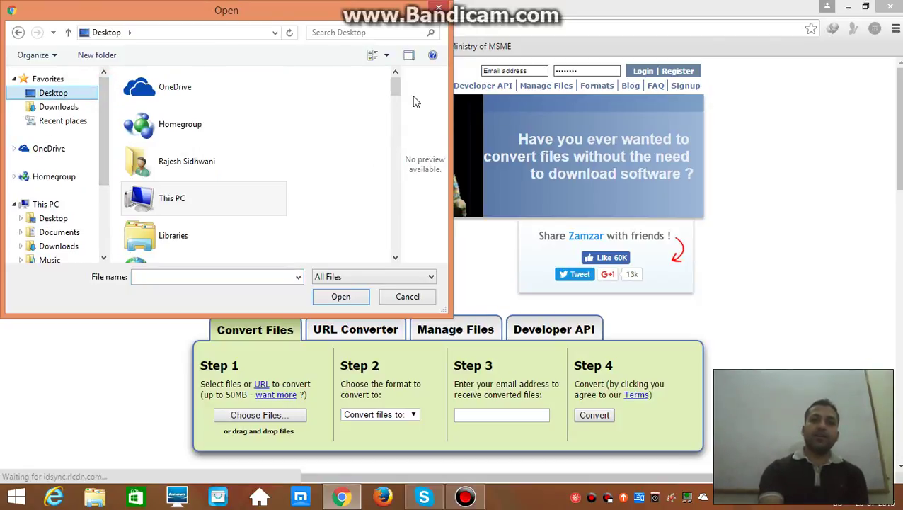
left_click_drag(398, 90, 362, 201)
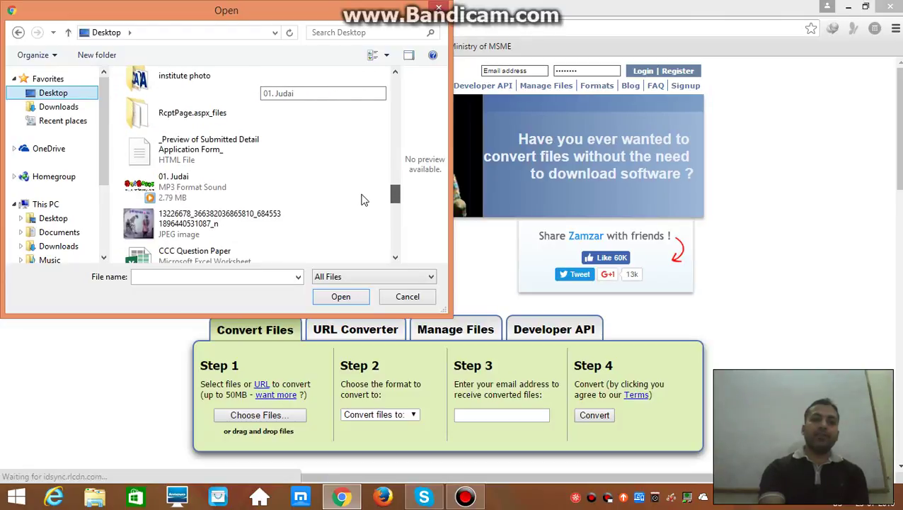
left_click(245, 196)
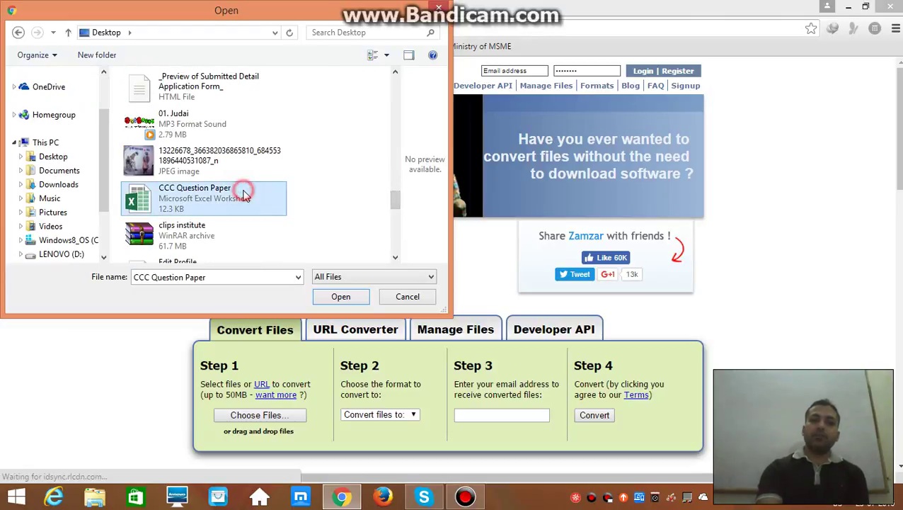
left_click(341, 297)
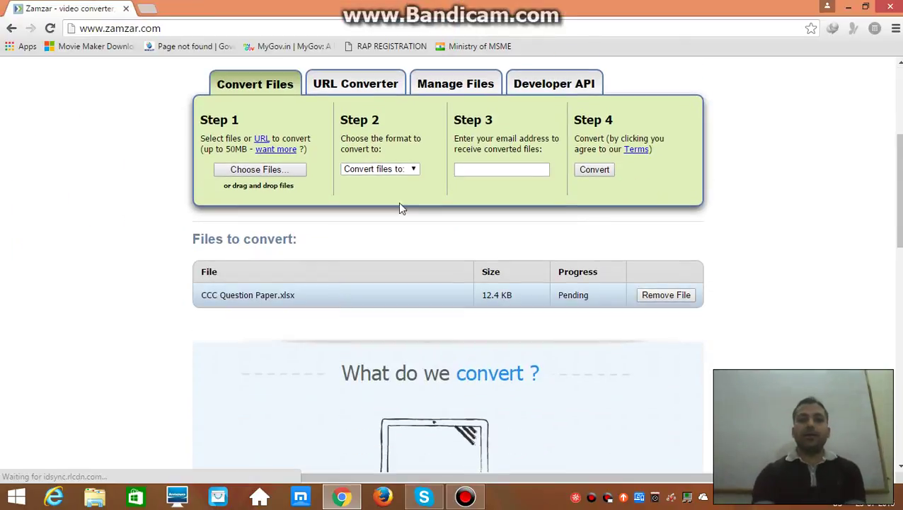
Choose pdf as the target format in Zamzar's Convert files to list
left_click(414, 170)
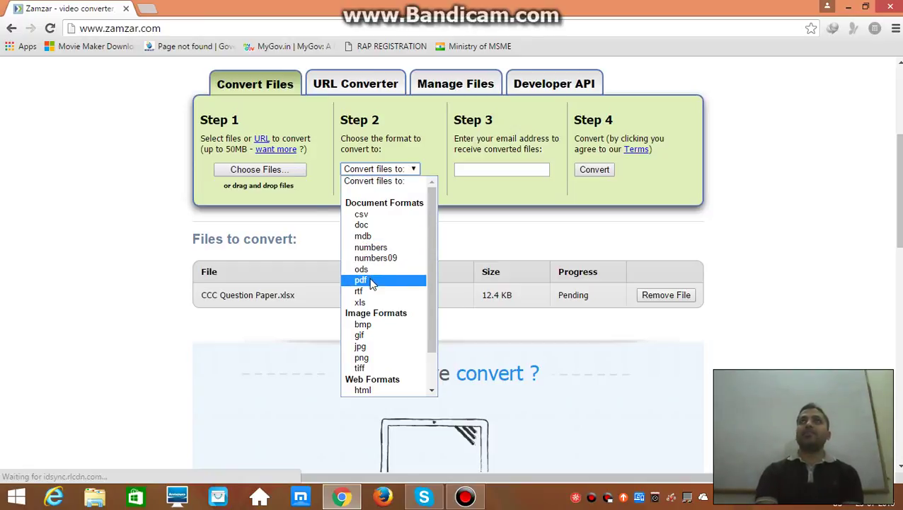
left_click(371, 283)
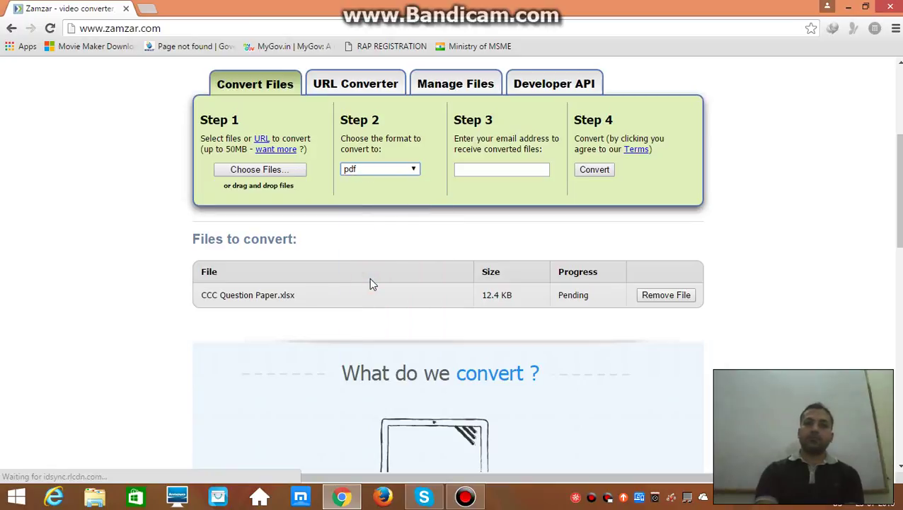
left_click(408, 171)
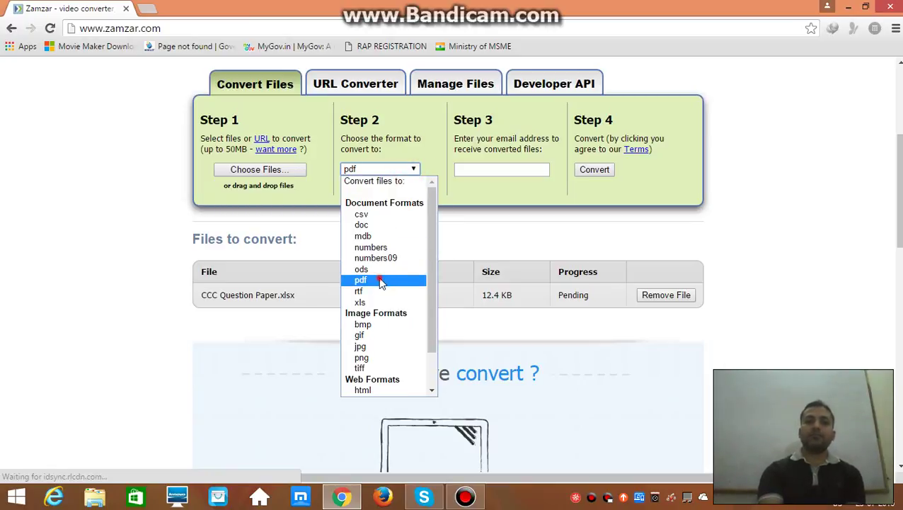
left_click(380, 281)
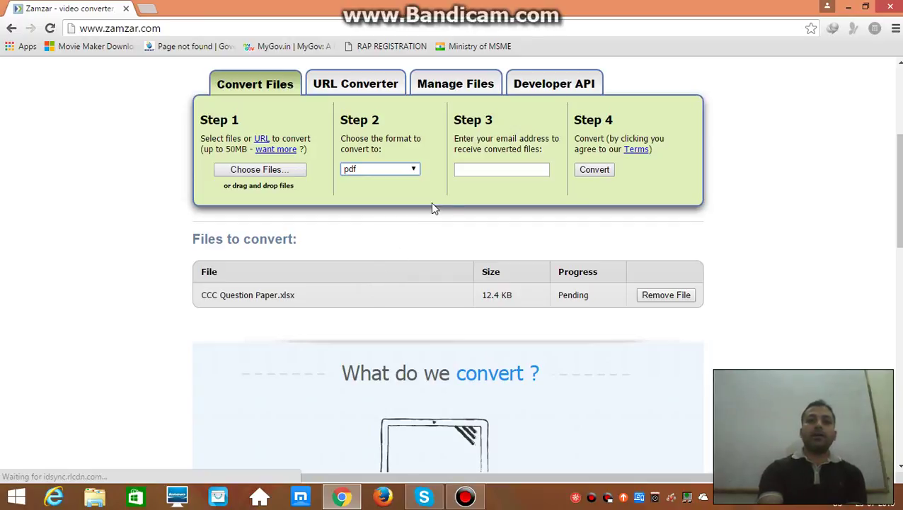
Enter the recipient e-mail address and start the conversion upload
left_click(485, 169)
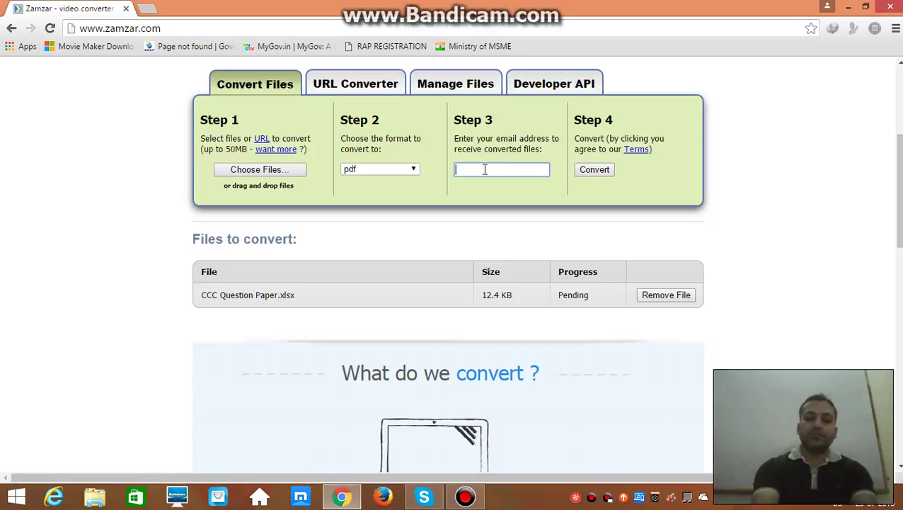
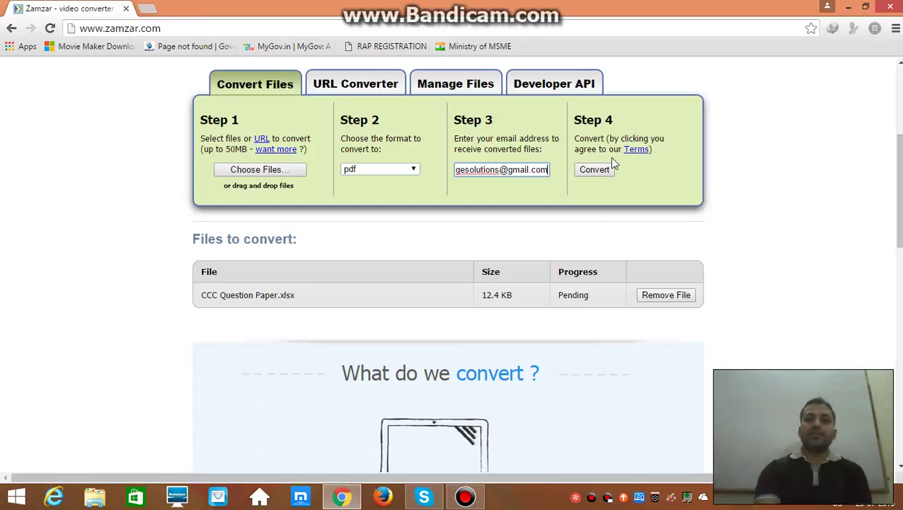
left_click(599, 171)
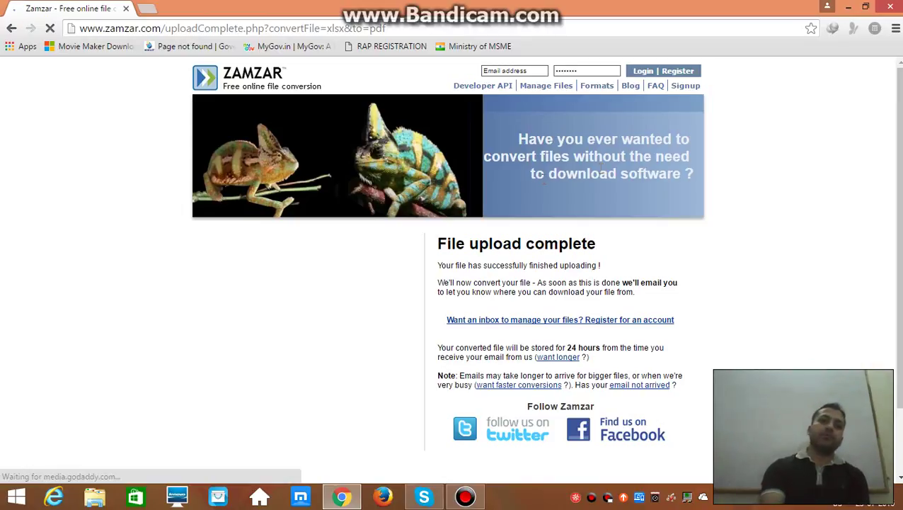
Scroll down the File upload complete page to read the confirmation details
scroll(208, 177, "down", 1)
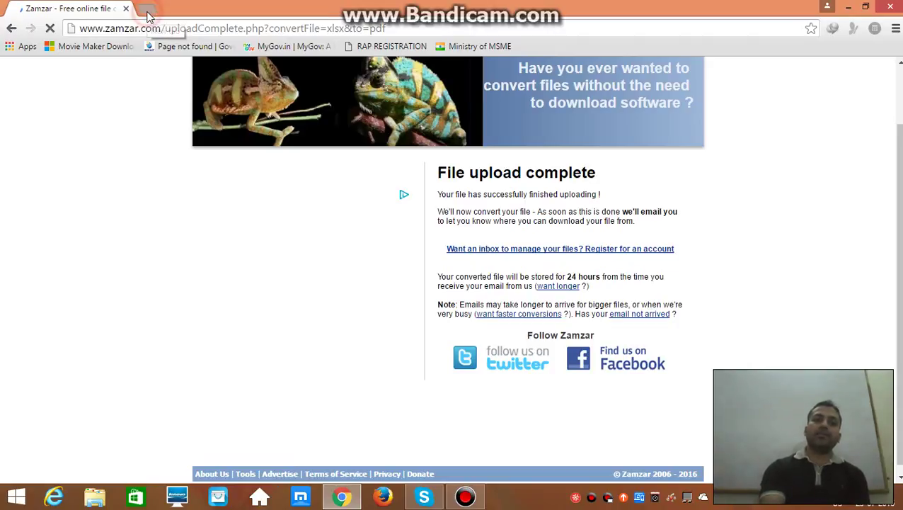
Open Gmail in a new browser tab to check the inbox
left_click(148, 11)
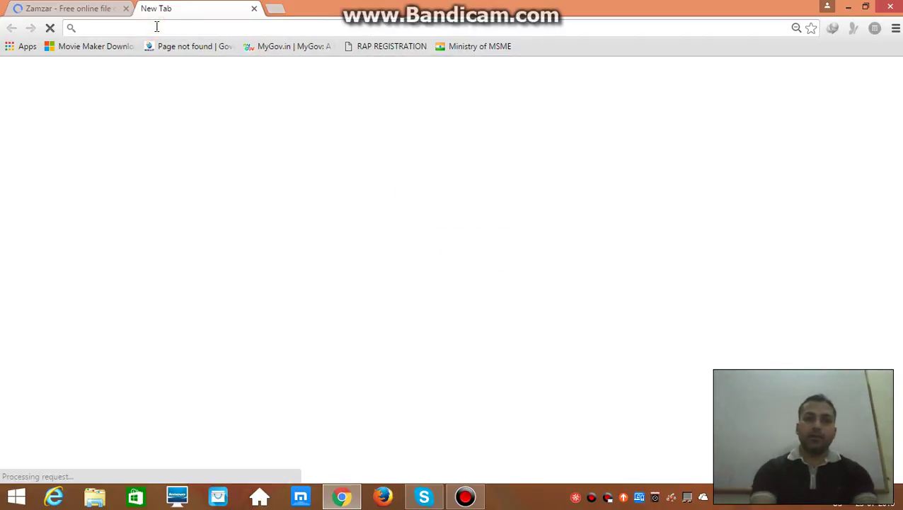
type("gmail")
key("Return")
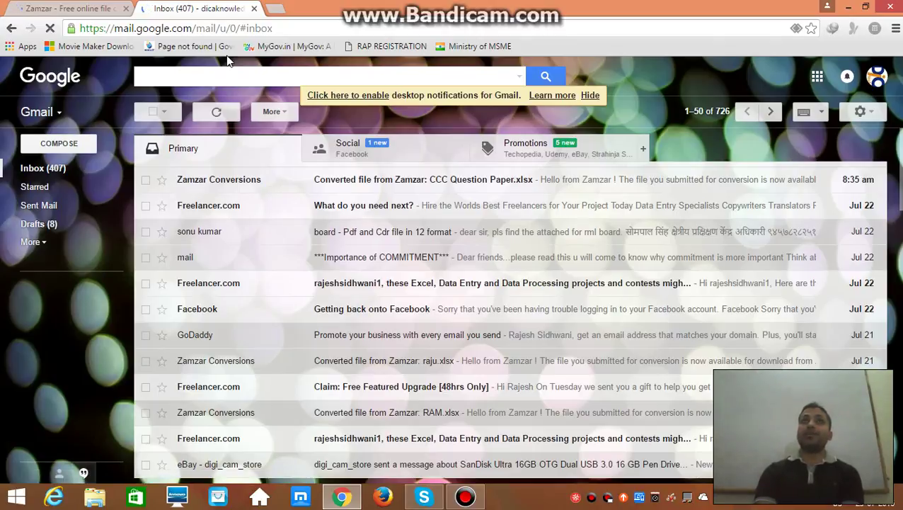
Open the Zamzar conversion email and follow its link to CCC Question Paper.pdf
left_click(433, 183)
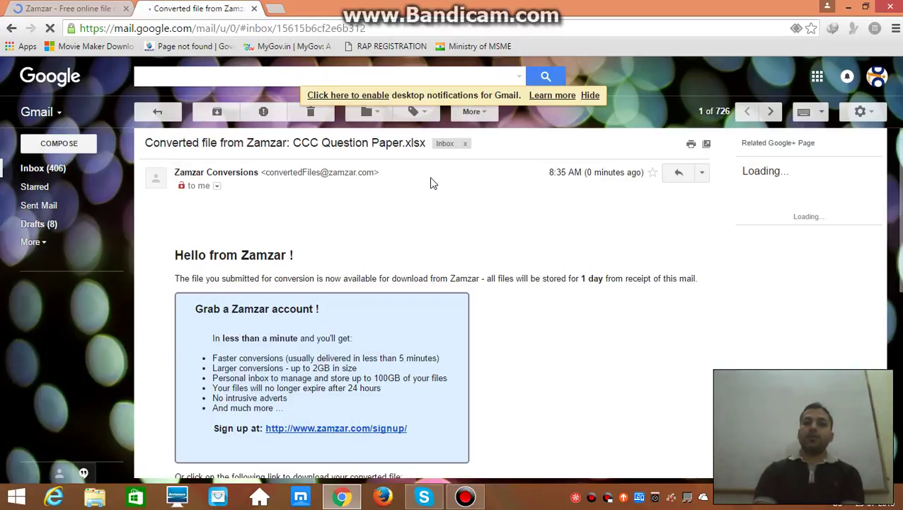
scroll(430, 179, "down", 3)
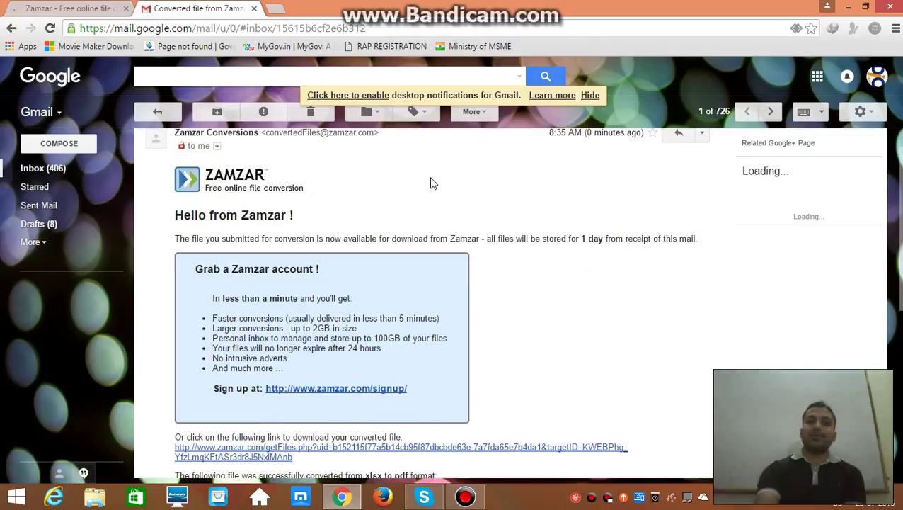
scroll(430, 179, "down", 1)
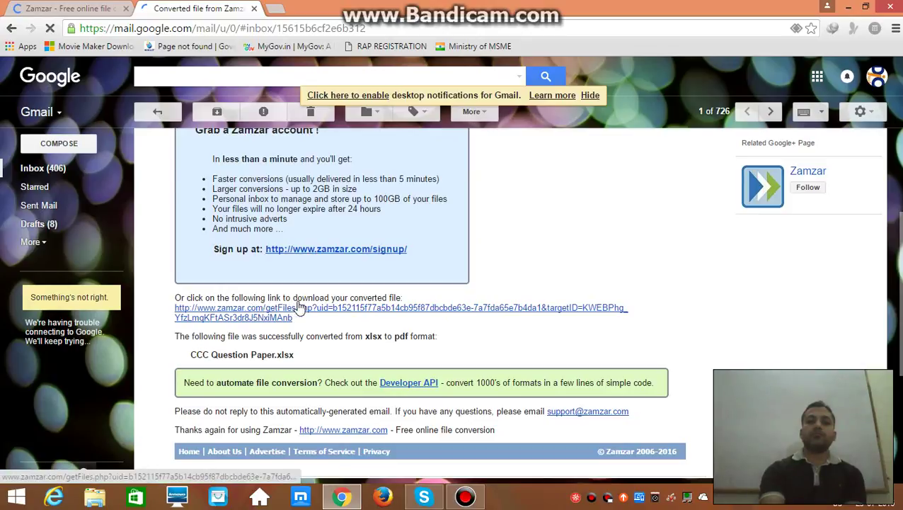
left_click(383, 312)
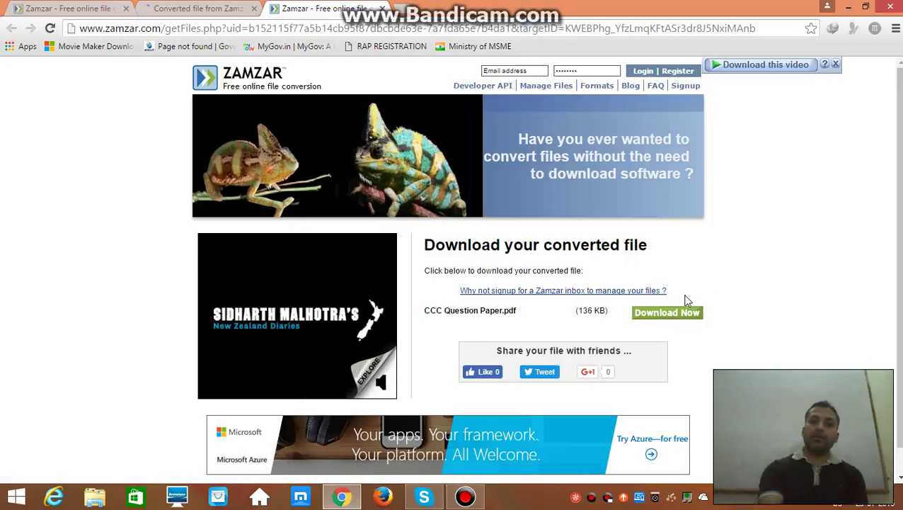
Download CCC Question Paper.pdf (135.53 KB) with IDM into the Documents downloads folder
left_click(665, 316)
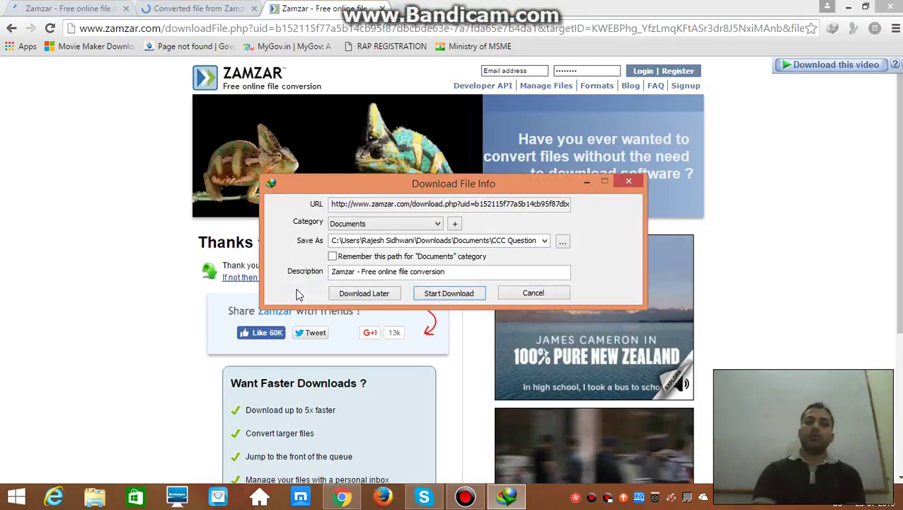
left_click(450, 293)
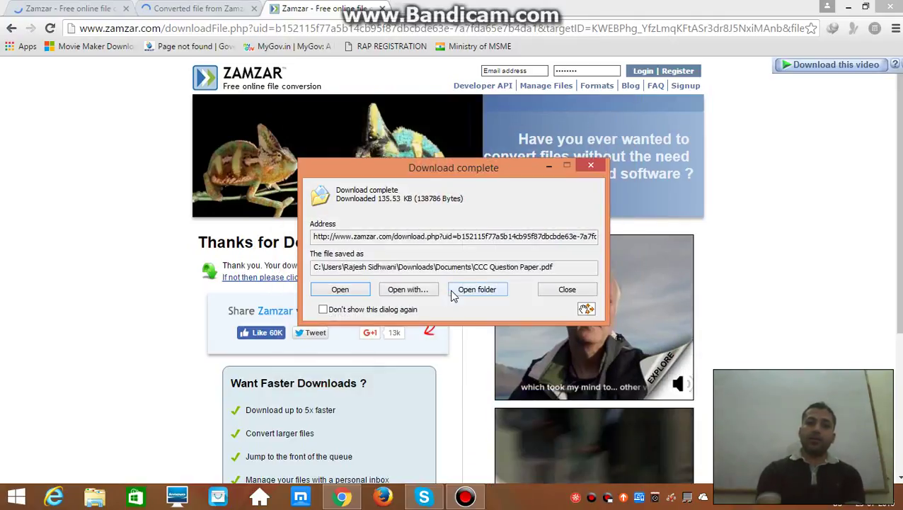
Open the downloaded CCC Question Paper PDF from the Download complete dialog
left_click(330, 290)
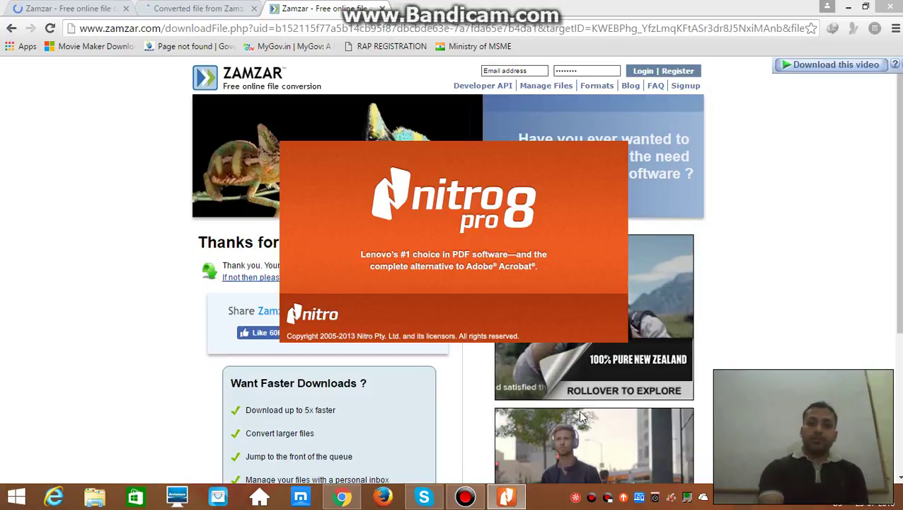
mouse_move(465, 499)
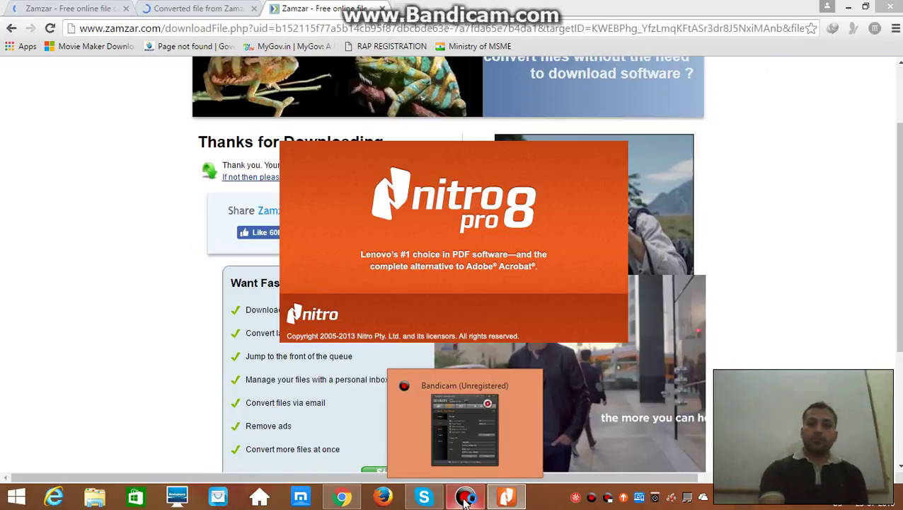
mouse_move(504, 498)
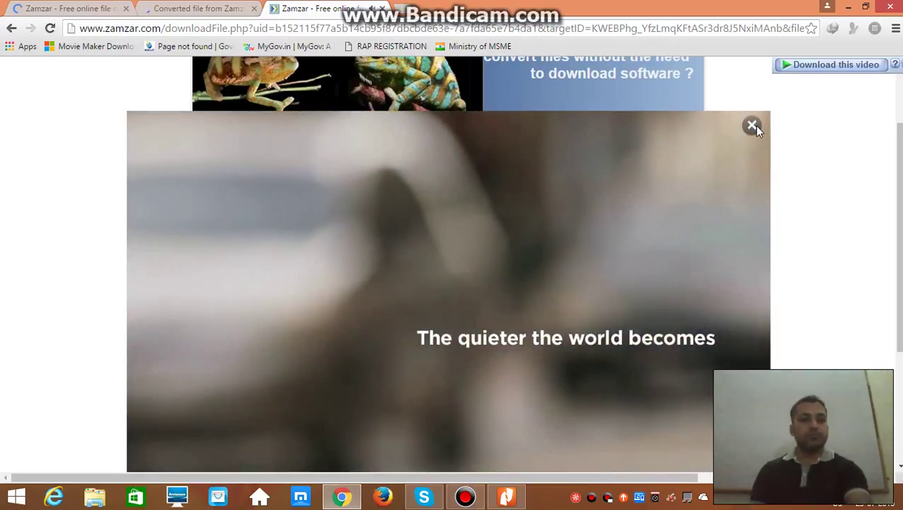
Mute the system volume and close the pop-up video ad
key("XF86AudioRaiseVolume")
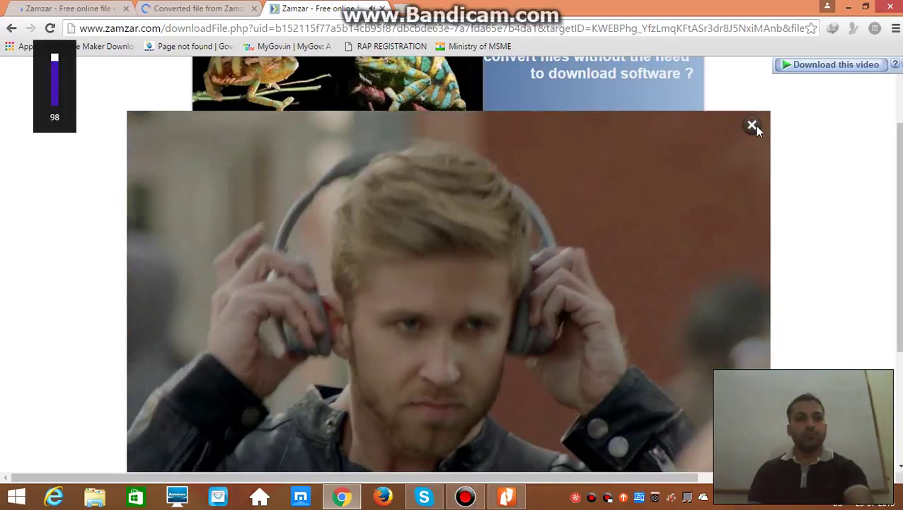
key("XF86AudioLowerVolume")
key("XF86AudioLowerVolume")
key("XF86AudioLowerVolume")
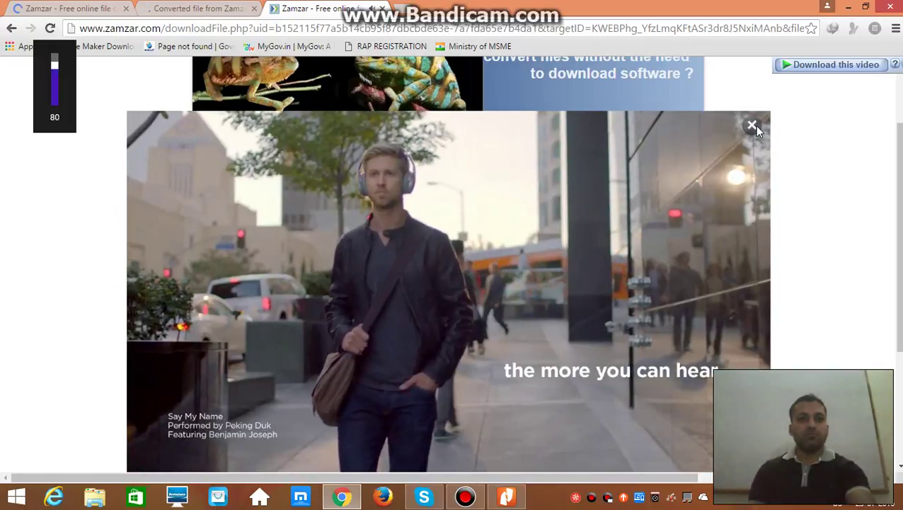
key("XF86AudioLowerVolume")
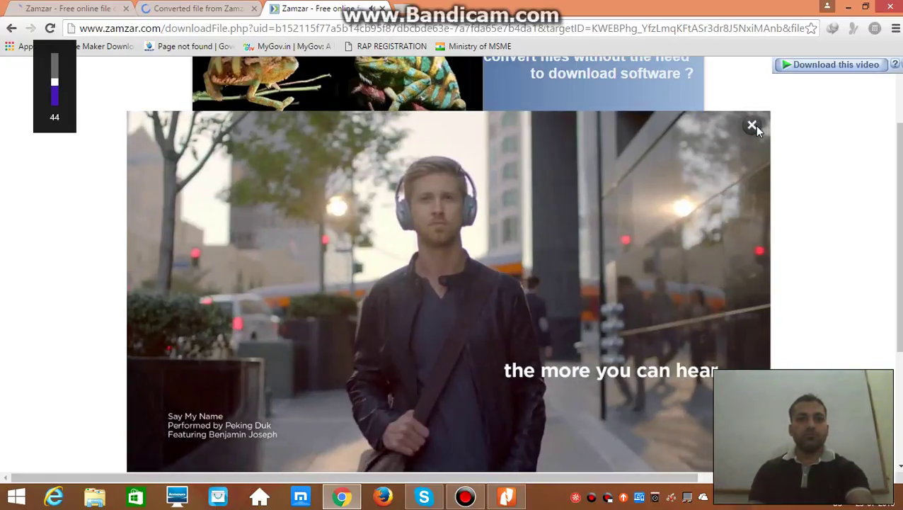
key("XF86AudioLowerVolume")
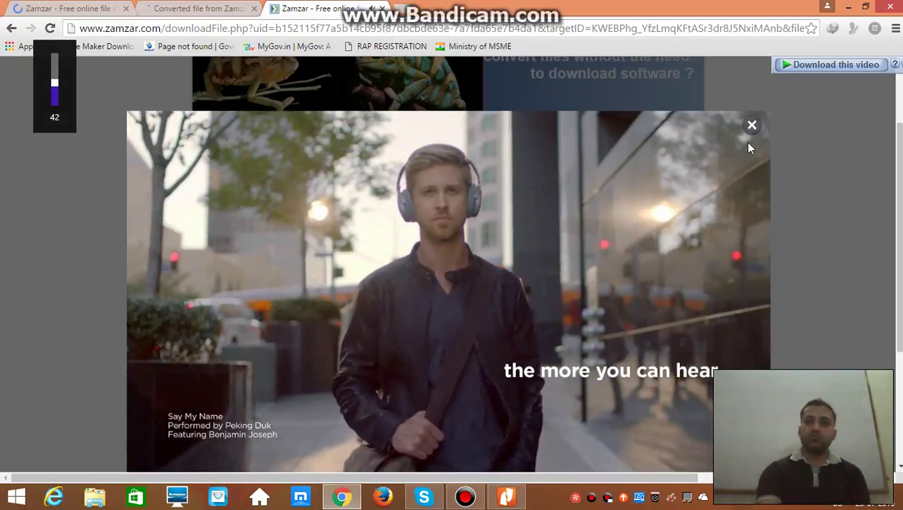
key("XF86AudioLowerVolume")
key("XF86AudioLowerVolume")
key("XF86AudioLowerVolume")
key("XF86AudioLowerVolume")
key("XF86AudioLowerVolume")
key("XF86AudioLowerVolume")
key("XF86AudioLowerVolume")
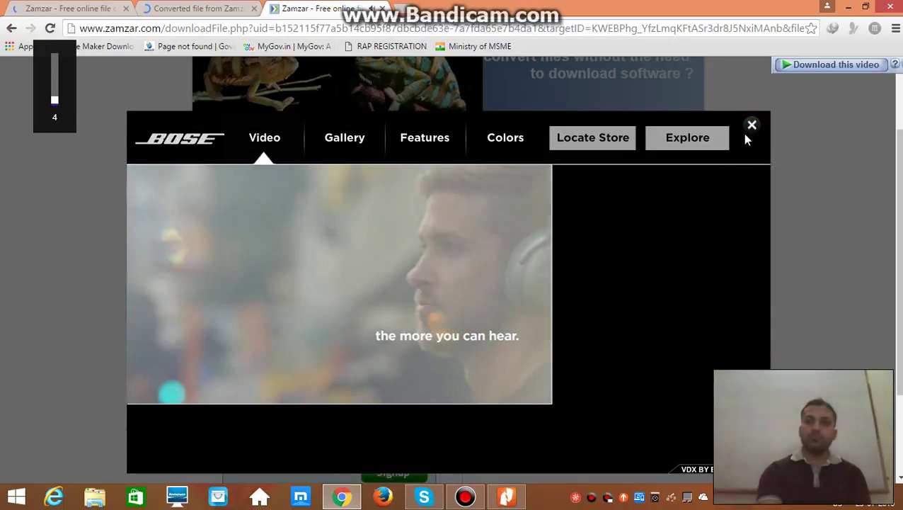
left_click(751, 127)
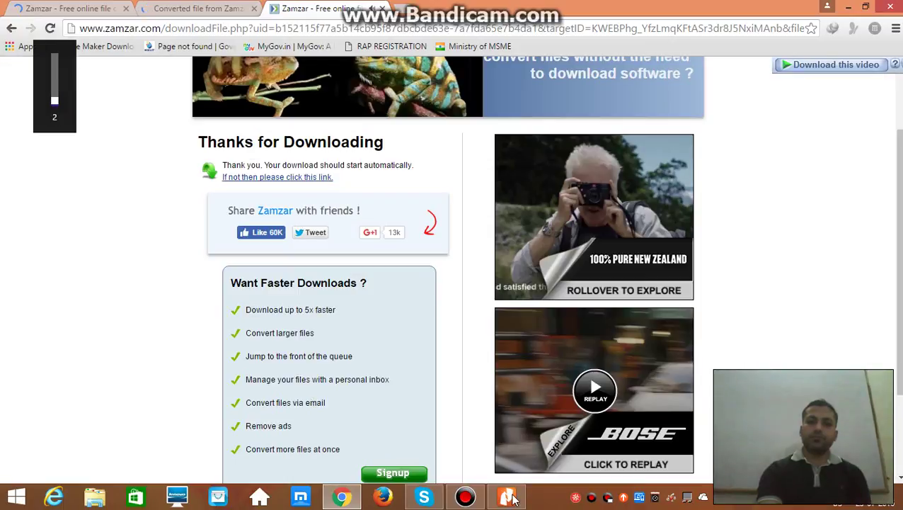
key("XF86AudioLowerVolume")
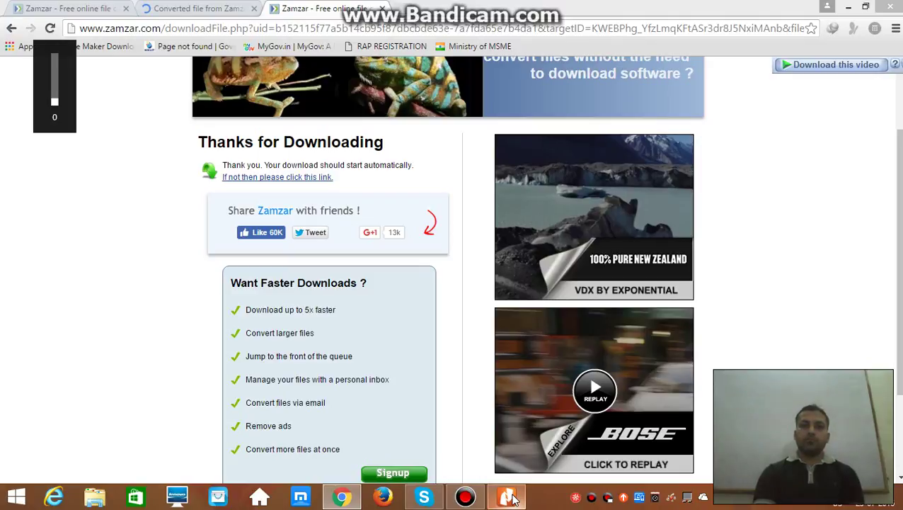
In Nitro Pro, decline both Script Error dialogs and close the Quick Start Guide to show page 1
left_click(508, 498)
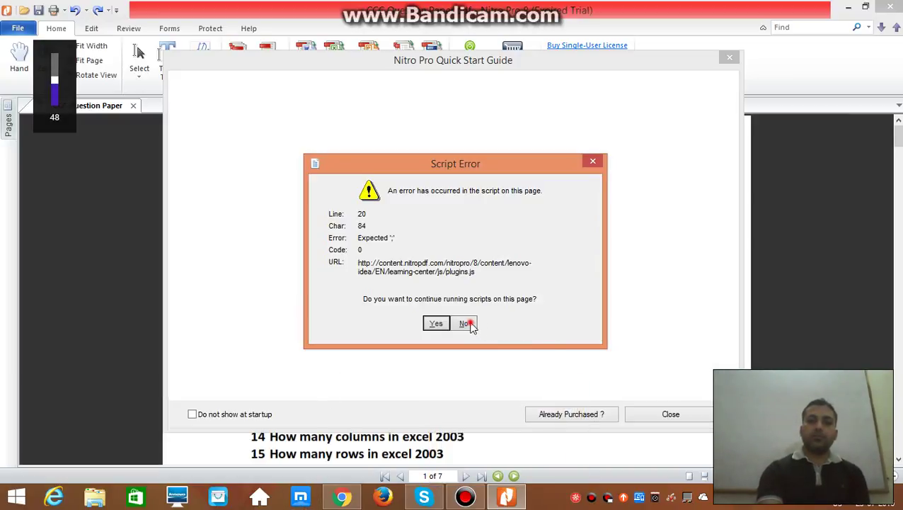
left_click(468, 324)
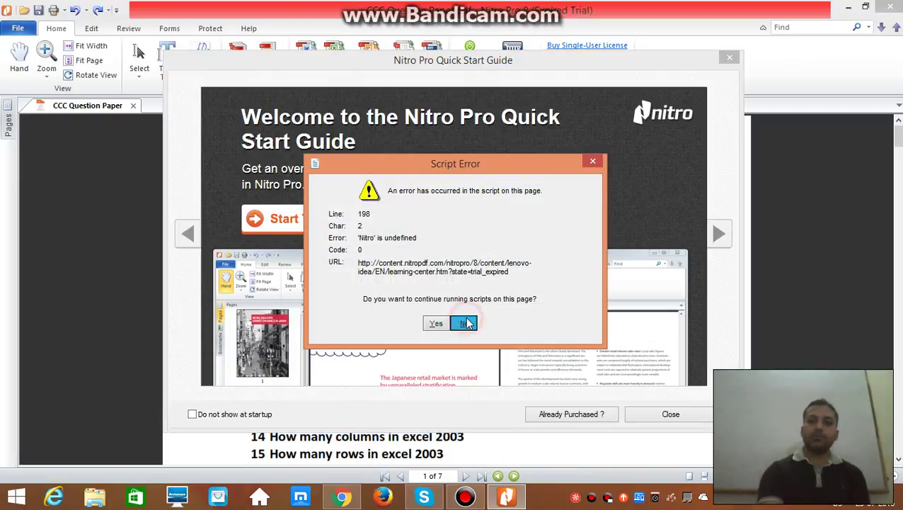
left_click(467, 323)
left_click(730, 61)
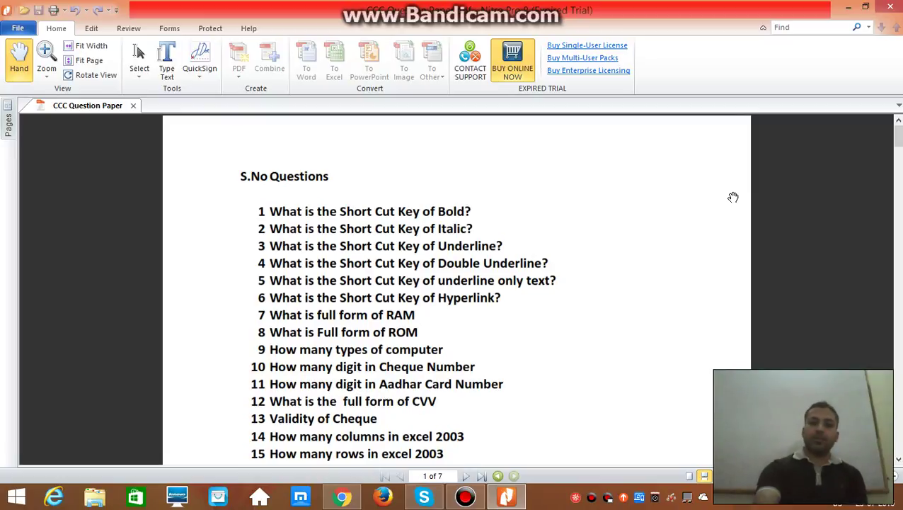
scroll(733, 197, "down", 5)
scroll(733, 198, "down", 2)
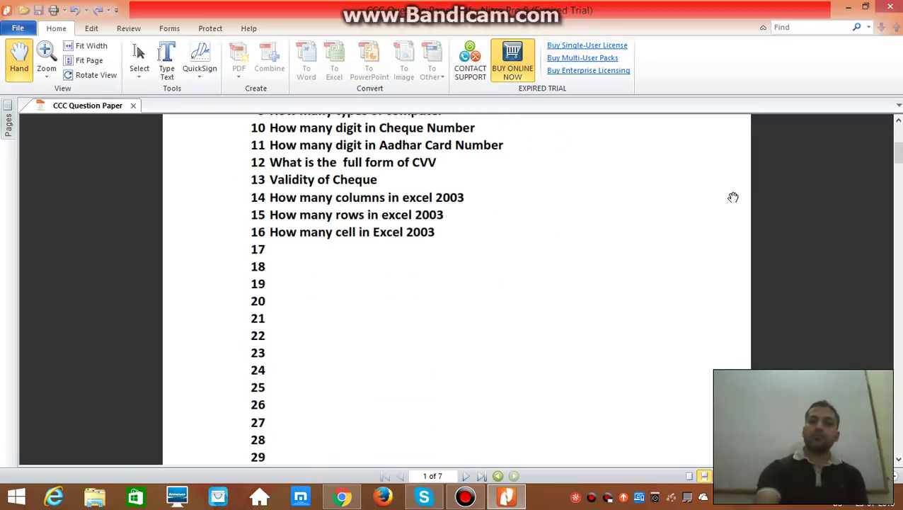
scroll(733, 198, "down", 2)
scroll(733, 198, "down", 3)
scroll(733, 198, "down", 2)
scroll(733, 197, "down", 2)
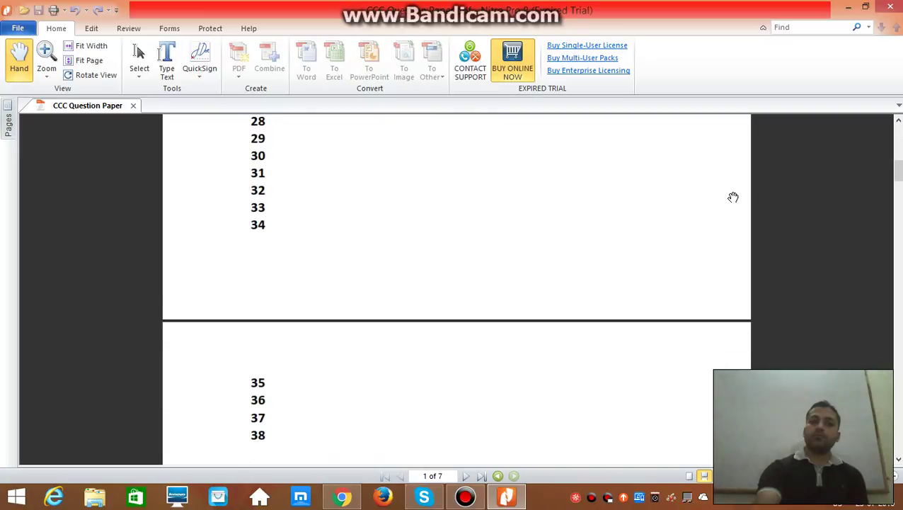
scroll(733, 197, "down", 2)
scroll(733, 198, "down", 2)
scroll(733, 197, "down", 2)
scroll(733, 198, "down", 2)
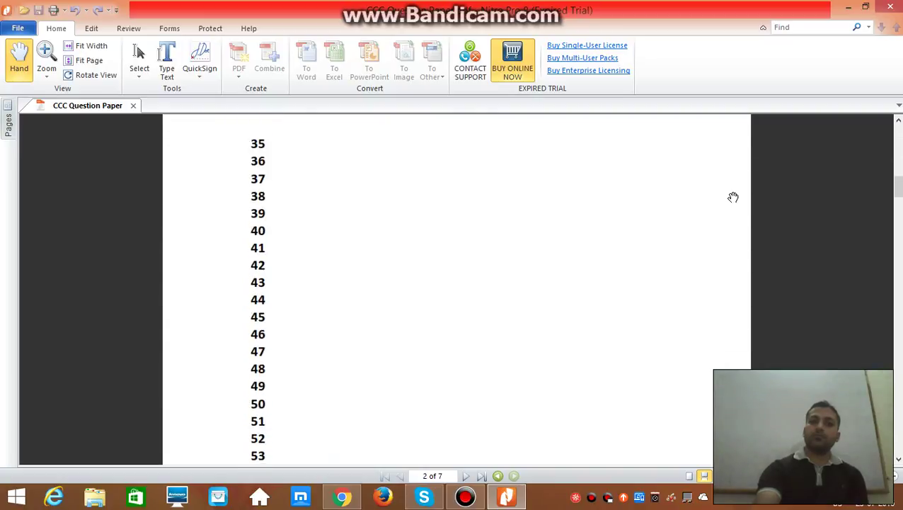
scroll(733, 197, "down", 2)
scroll(734, 197, "down", 2)
scroll(733, 198, "down", 2)
scroll(733, 198, "down", 2)
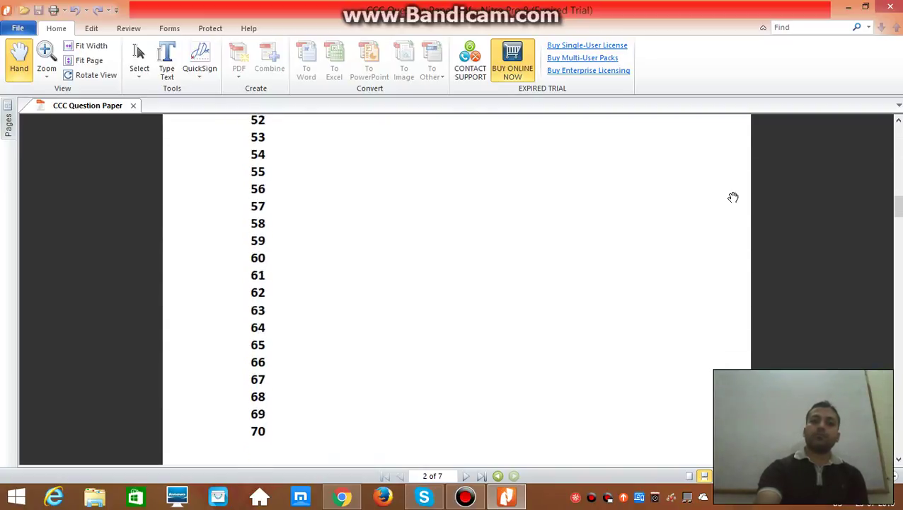
scroll(733, 197, "down", 2)
scroll(733, 197, "down", 1)
scroll(733, 197, "down", 2)
scroll(733, 198, "down", 2)
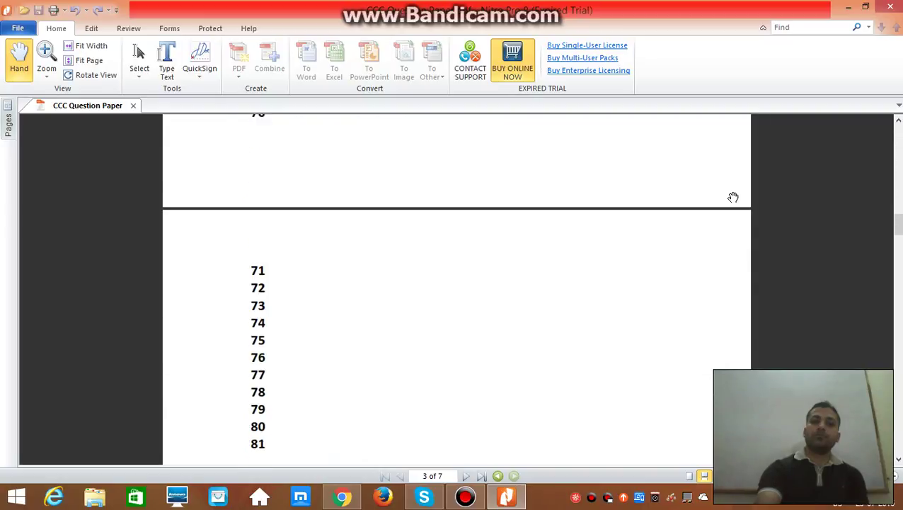
scroll(733, 197, "down", 1)
scroll(733, 197, "down", 2)
scroll(733, 197, "down", 2)
scroll(733, 197, "down", 2)
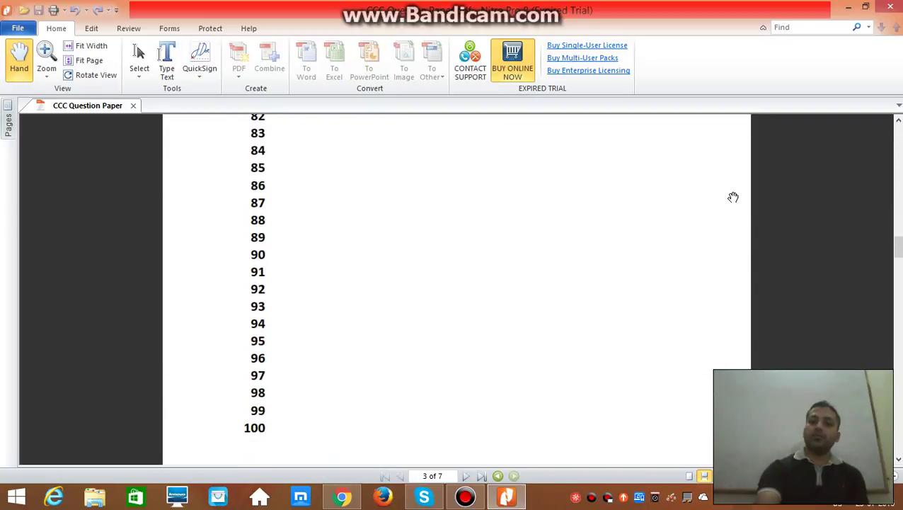
scroll(733, 198, "down", 1)
scroll(733, 197, "down", 5)
scroll(733, 198, "up", 15)
scroll(733, 198, "up", 10)
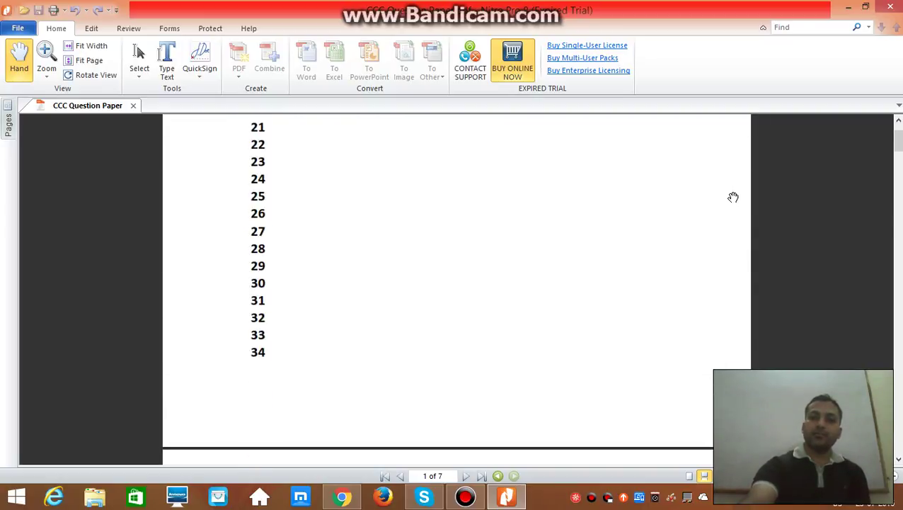
scroll(734, 198, "up", 7)
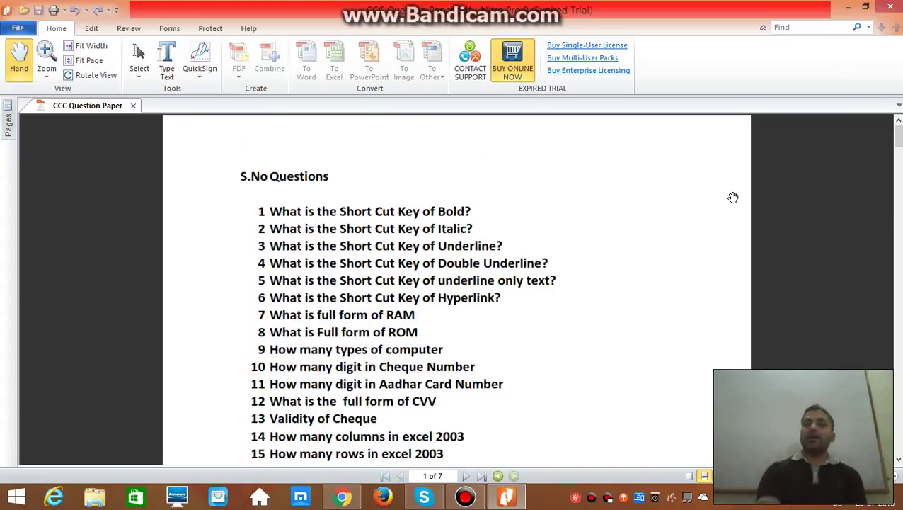